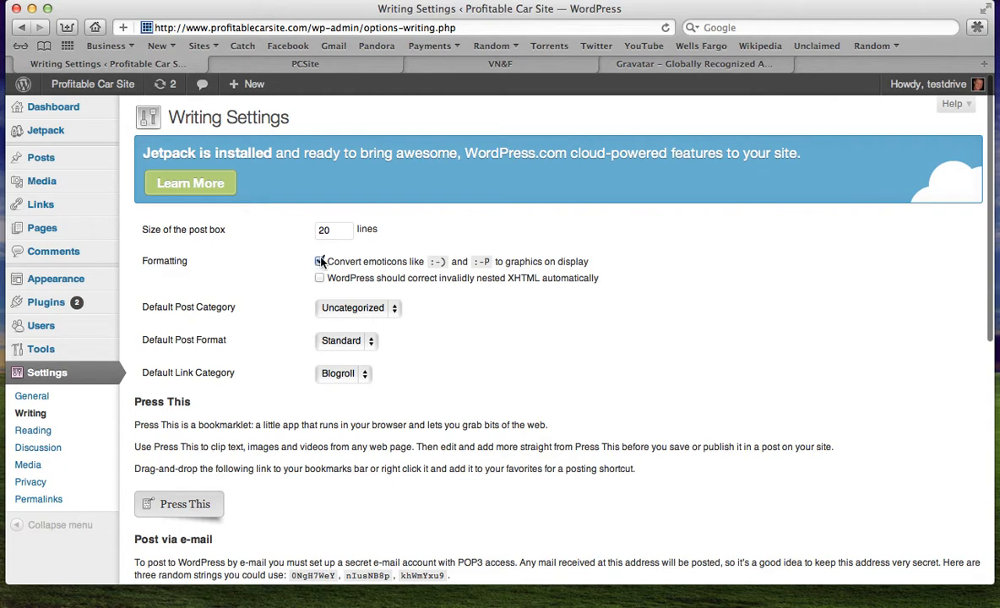
# Turn off converting emoticons to graphics in the Writing Settings and look over the rest of the page
pyautogui.click(318, 262)
pyautogui.scroll(-3, 291, 446)
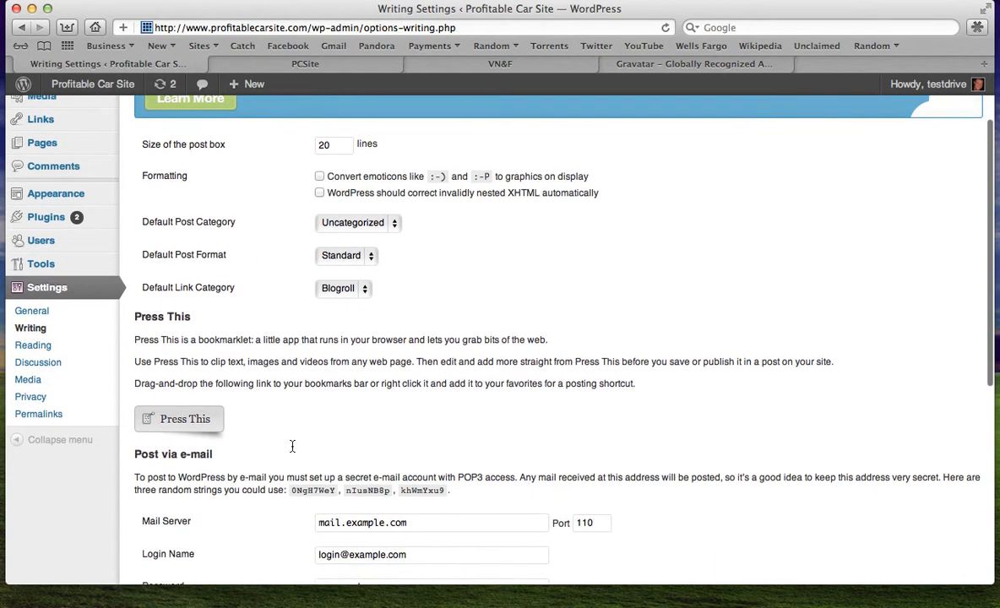
pyautogui.scroll(-8, 292, 446)
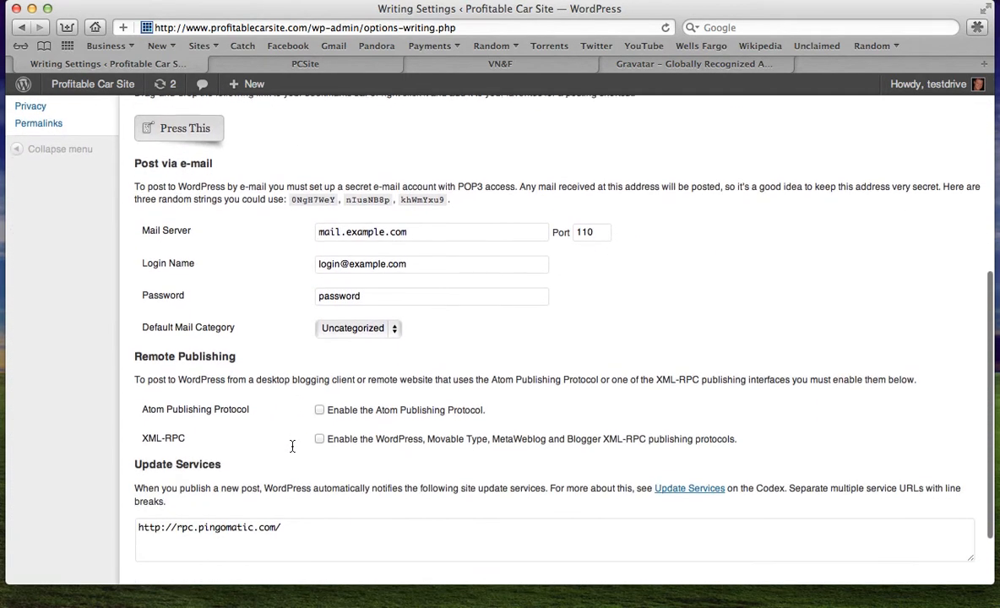
pyautogui.scroll(-2, 292, 446)
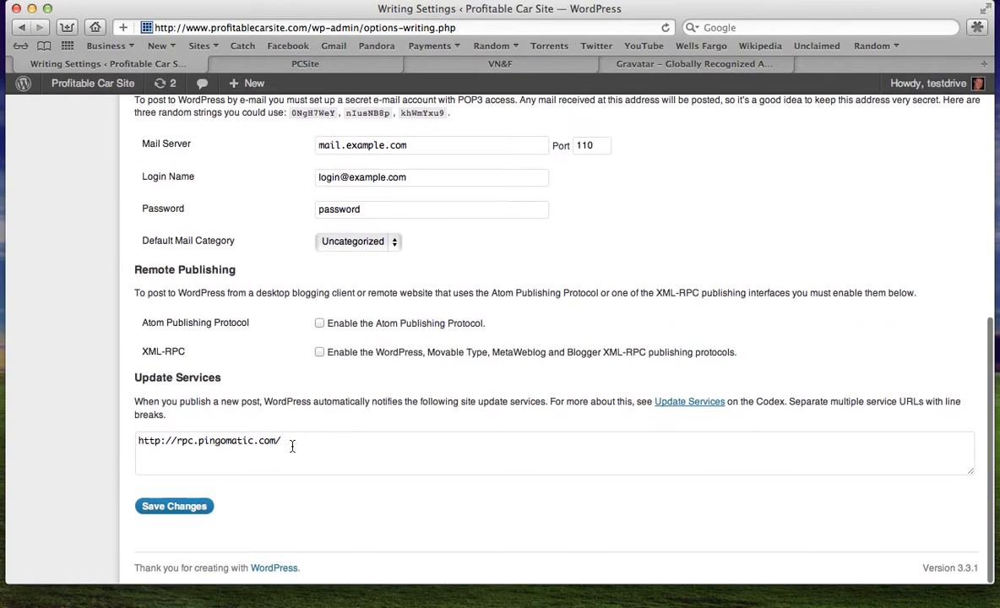
pyautogui.scroll(12, 292, 446)
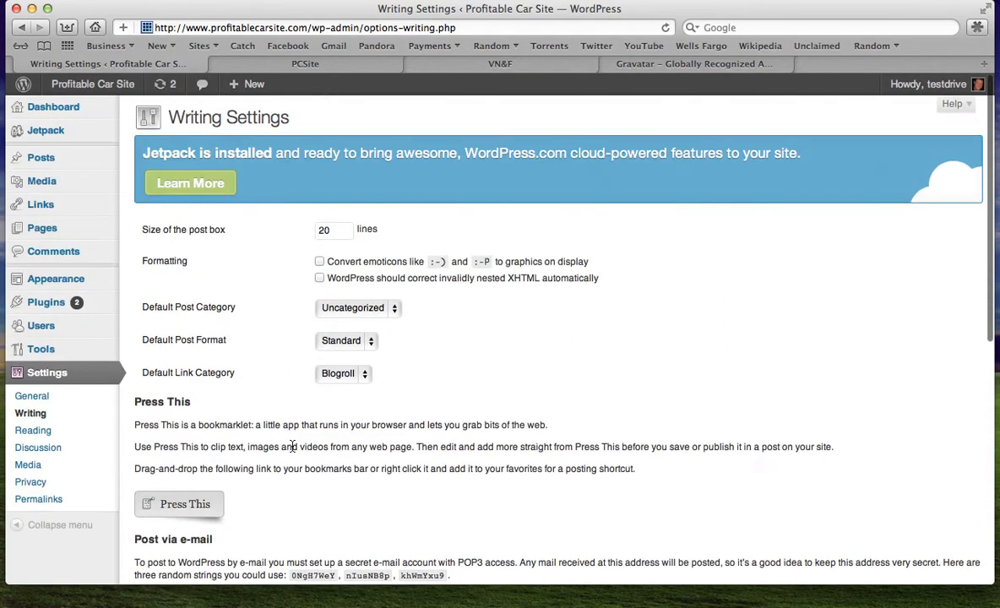
pyautogui.scroll(-12, 292, 446)
pyautogui.scroll(8, 292, 446)
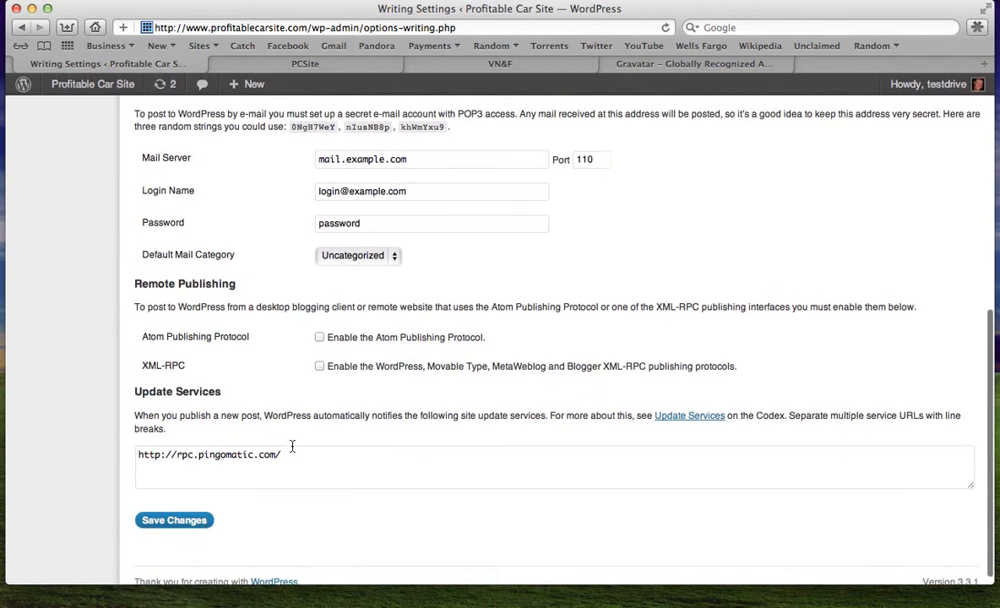
pyautogui.scroll(5, 292, 446)
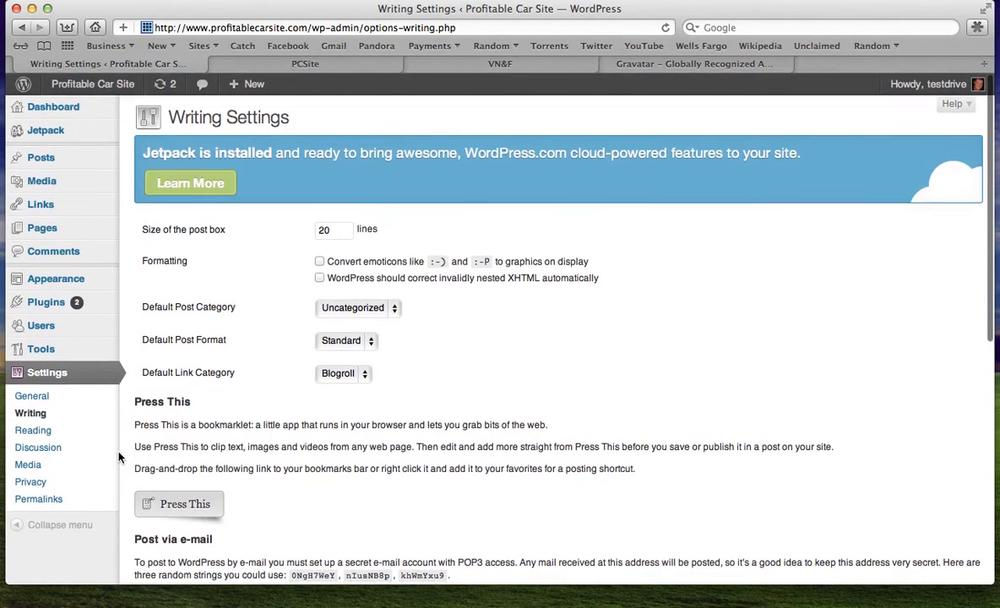
# Open the Reading Settings page to review the front page and feed options
pyautogui.click(48, 430)
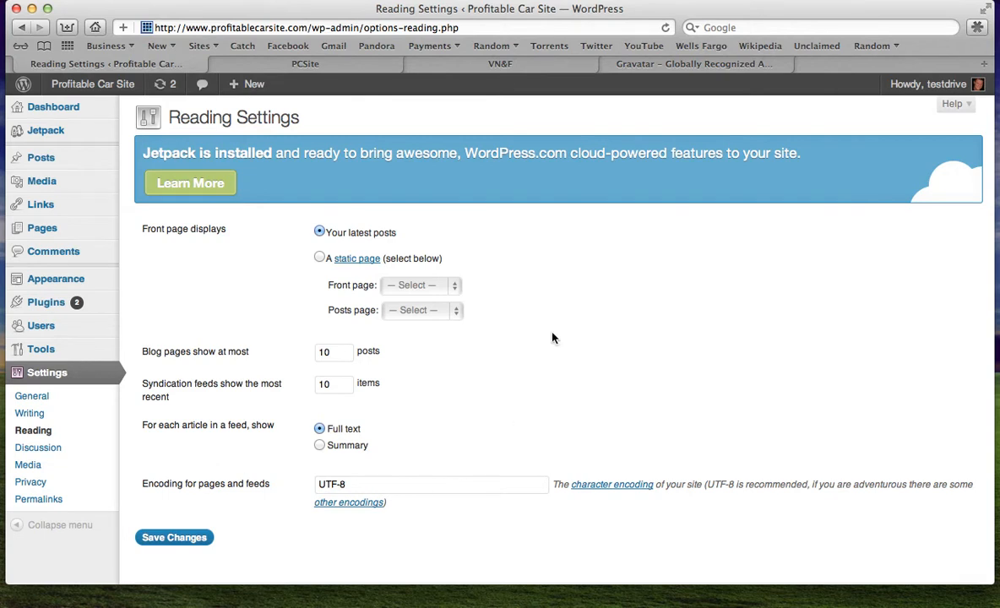
pyautogui.moveTo(53, 162)
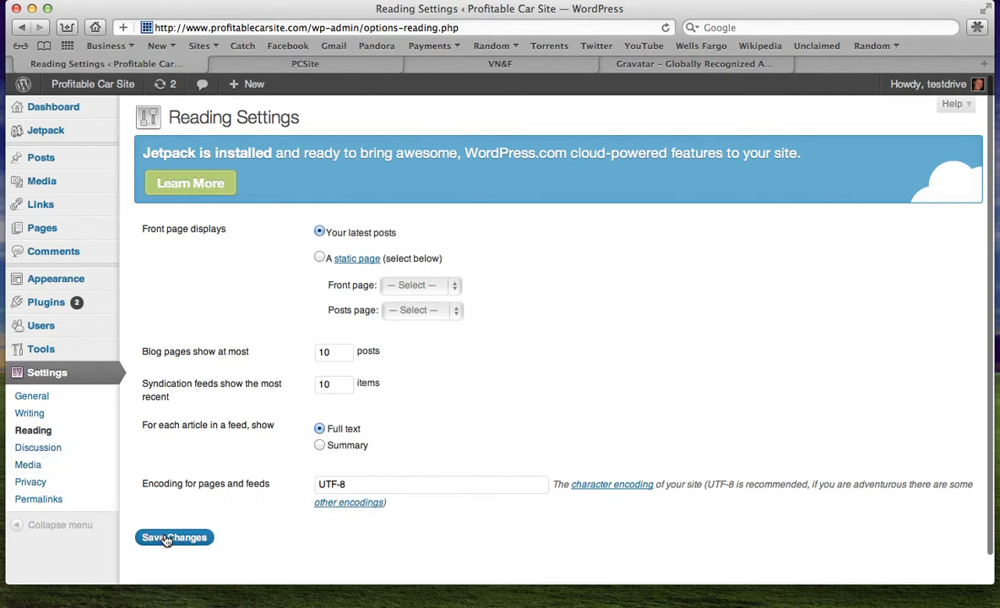
# Open the Discussion Settings and scroll through the comment, moderation and avatar options
pyautogui.click(50, 453)
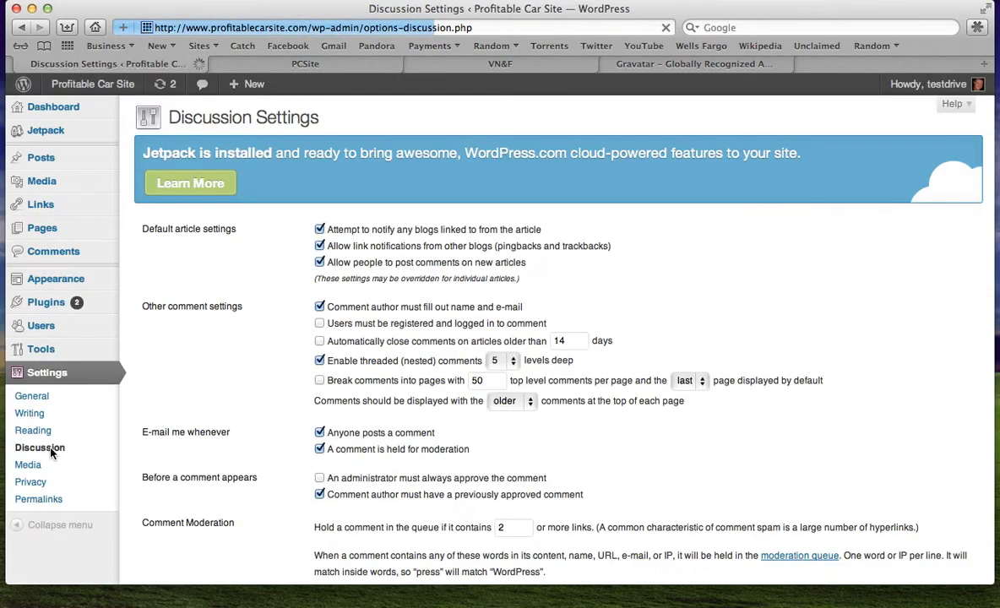
pyautogui.scroll(-10, 414, 253)
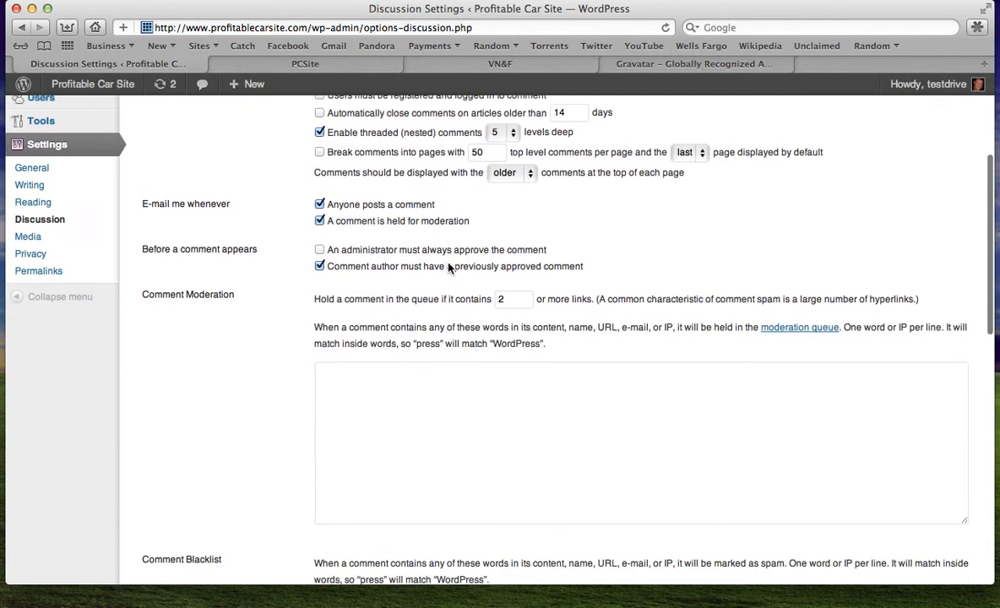
pyautogui.scroll(-15, 449, 269)
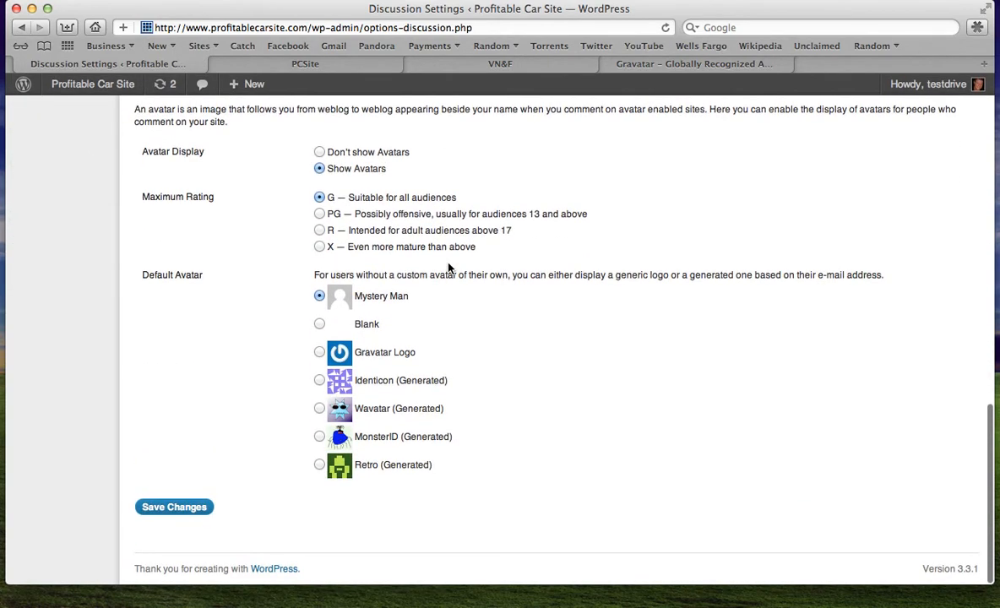
pyautogui.scroll(20, 448, 269)
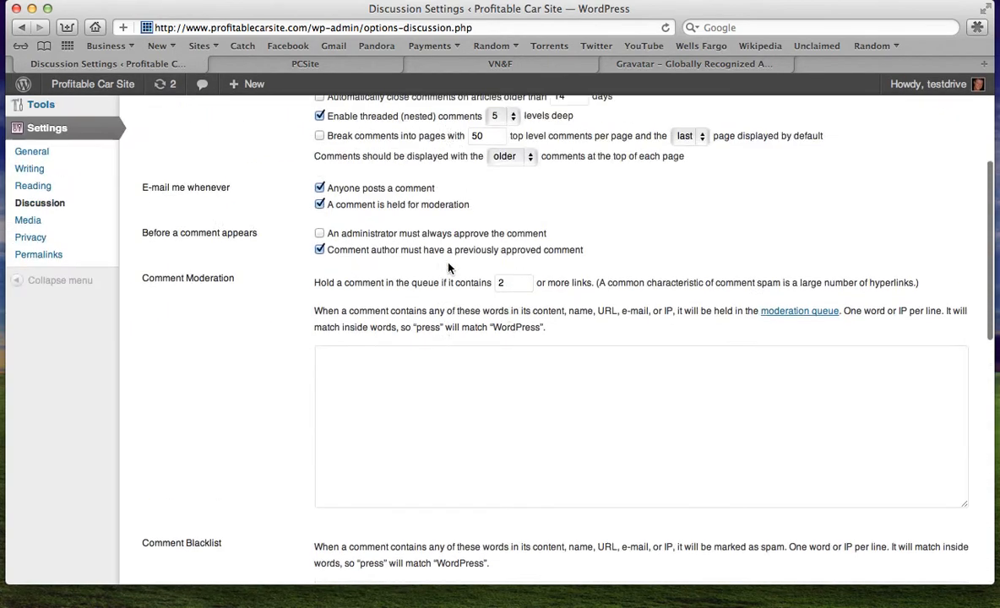
pyautogui.scroll(1, 448, 269)
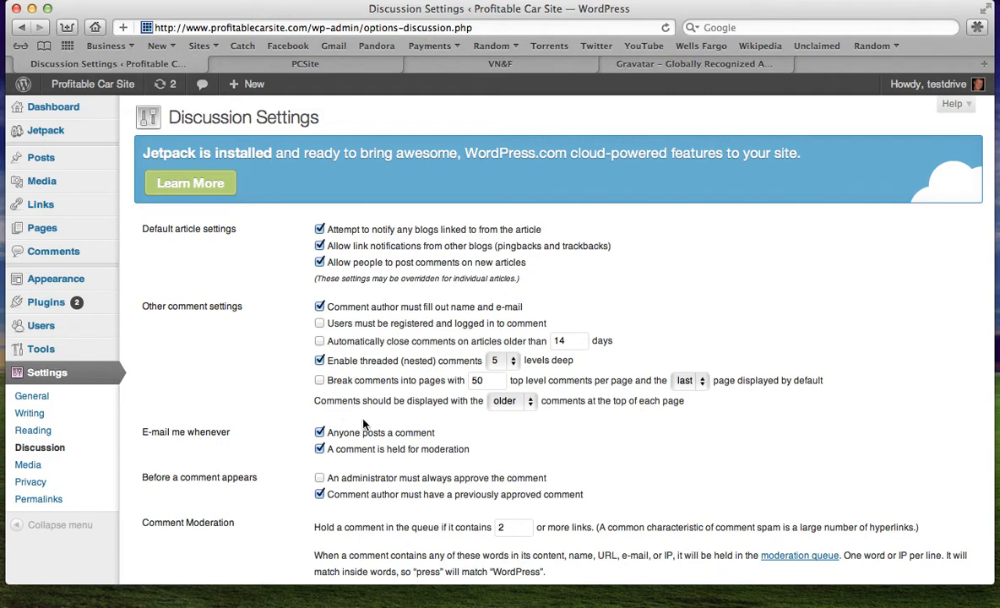
pyautogui.scroll(-1, 363, 425)
pyautogui.scroll(-3, 355, 397)
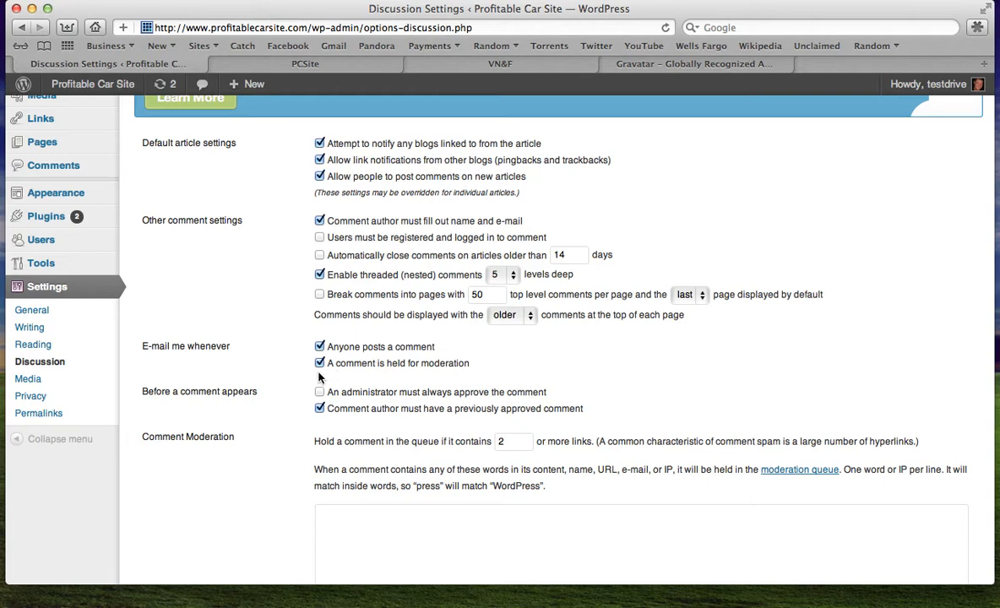
pyautogui.scroll(-2, 477, 370)
pyautogui.scroll(-10, 477, 370)
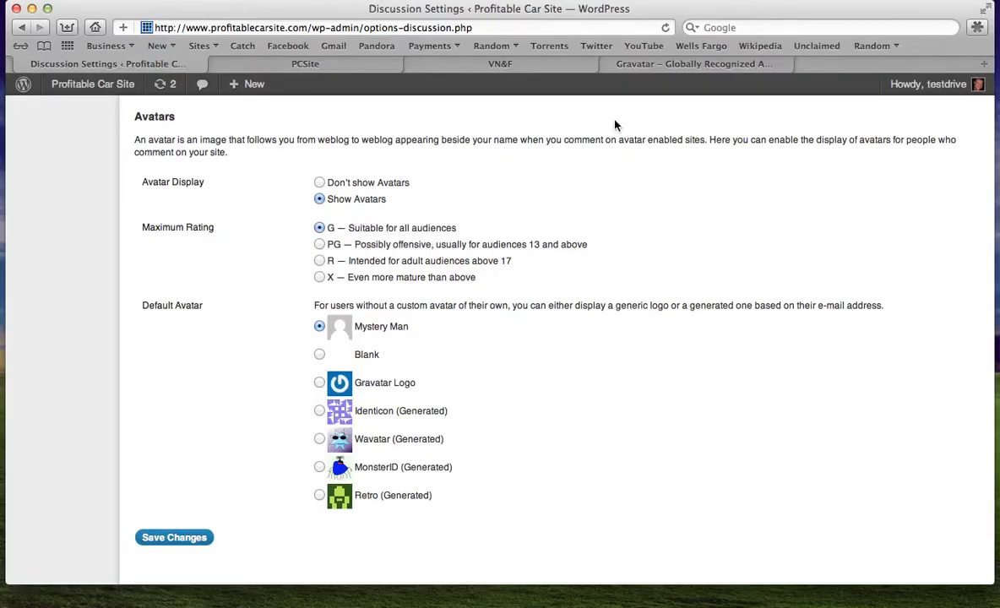
# Switch to the Gravatar tab and browse the Gravatar homepage
pyautogui.click(686, 64)
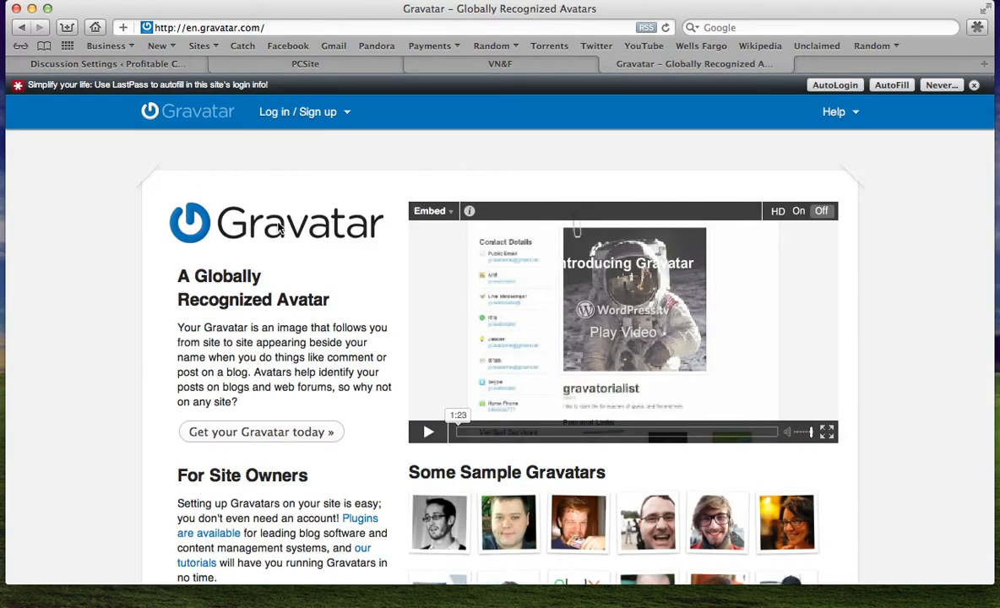
pyautogui.scroll(-2, 380, 227)
pyautogui.scroll(-2, 380, 226)
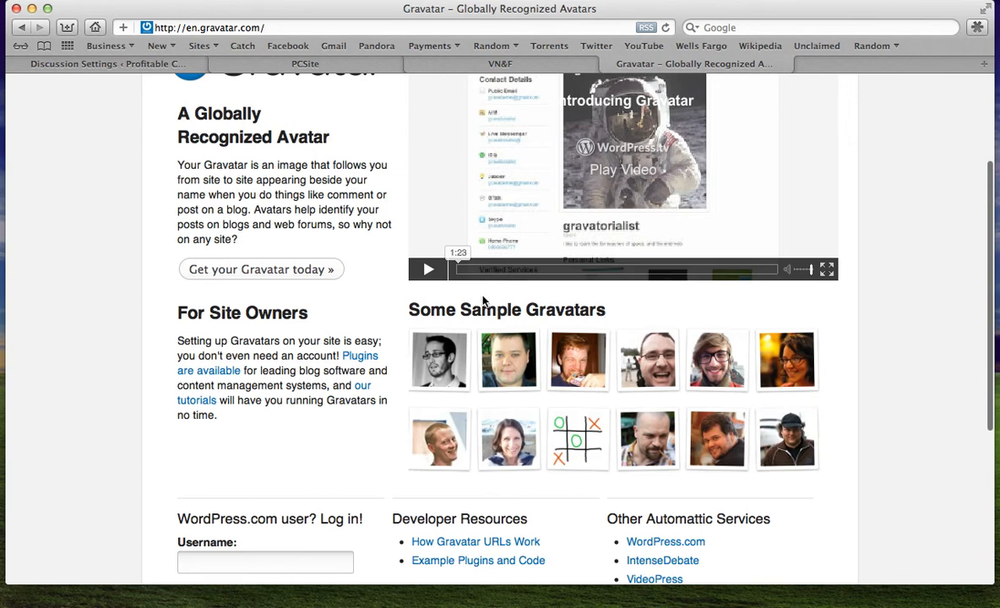
pyautogui.scroll(1, 381, 253)
pyautogui.scroll(4, 380, 241)
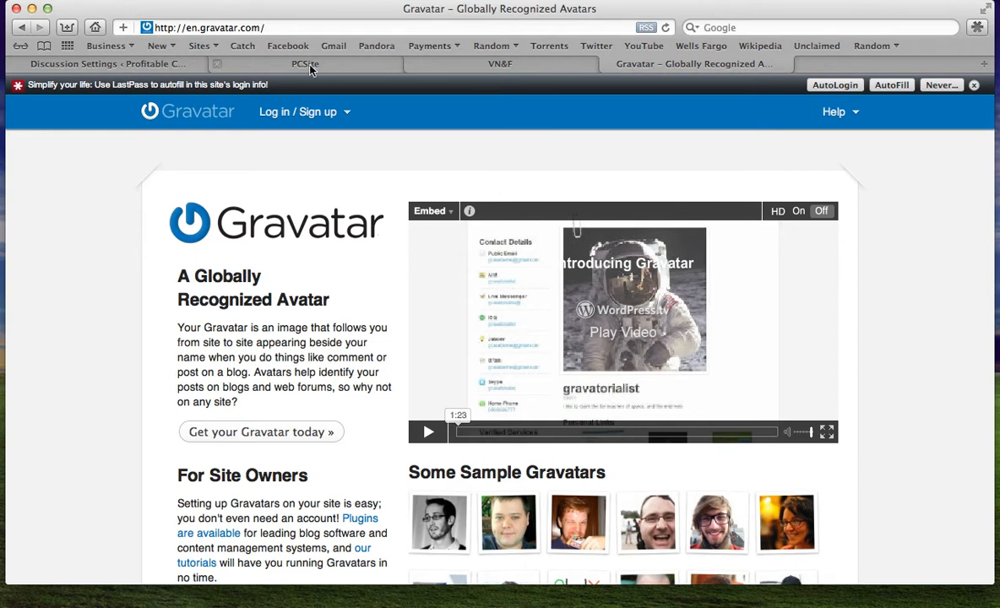
# Return to the Discussion Settings tab and save the discussion settings
pyautogui.click(147, 65)
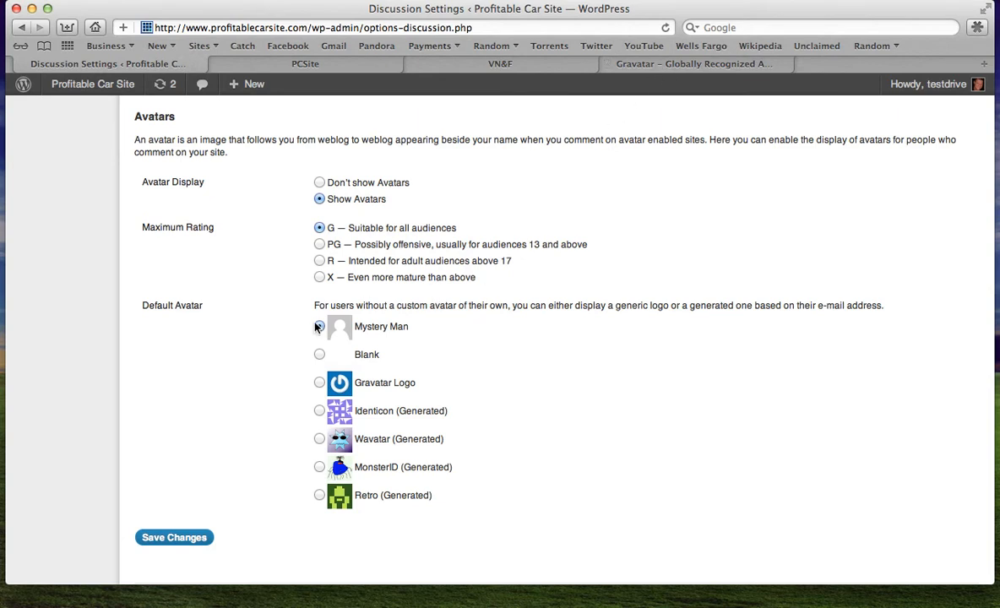
pyautogui.click(173, 539)
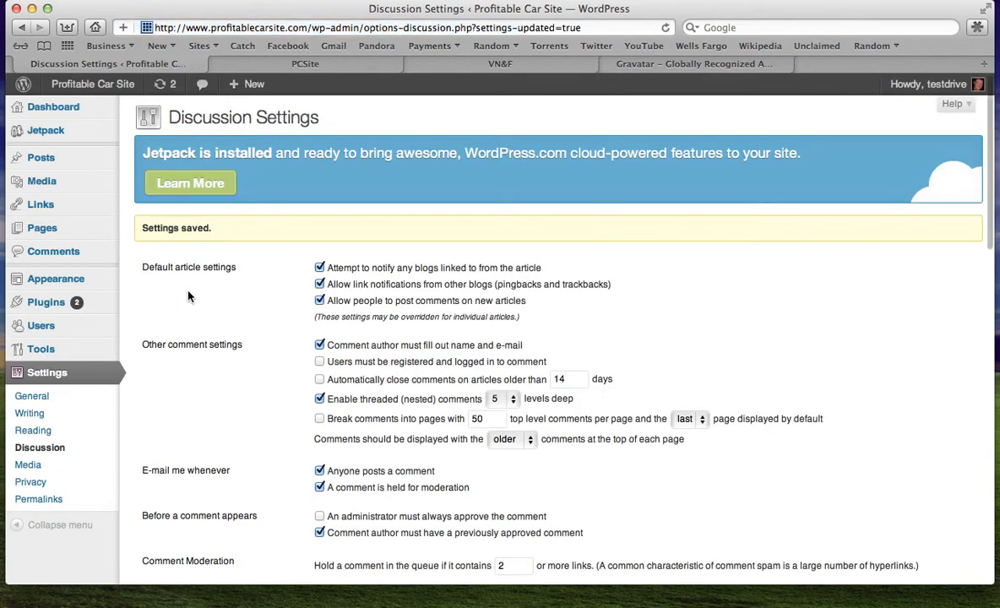
# Open the Media Settings and review the image size and upload options
pyautogui.click(29, 465)
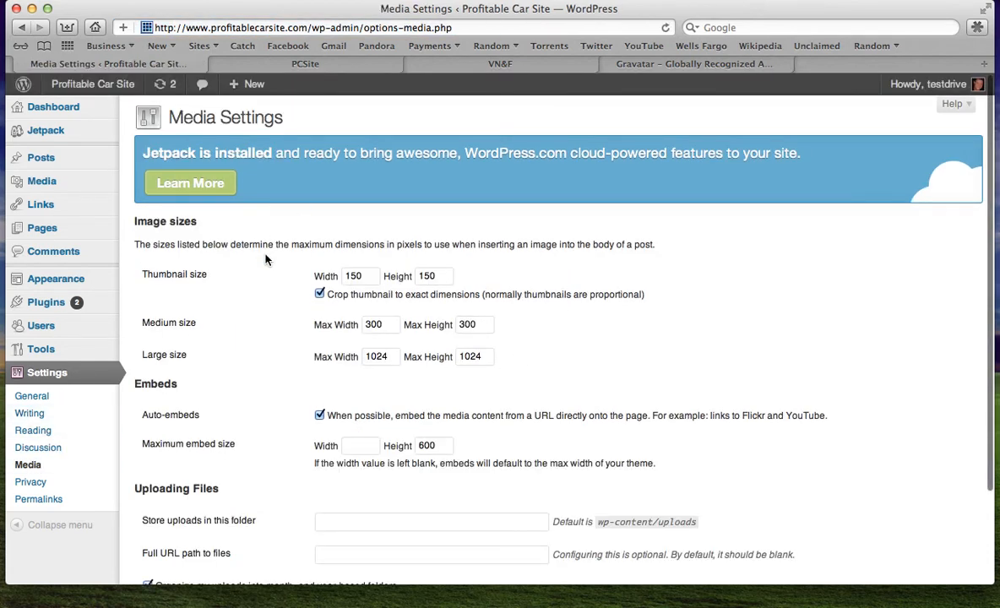
pyautogui.scroll(-3, 507, 352)
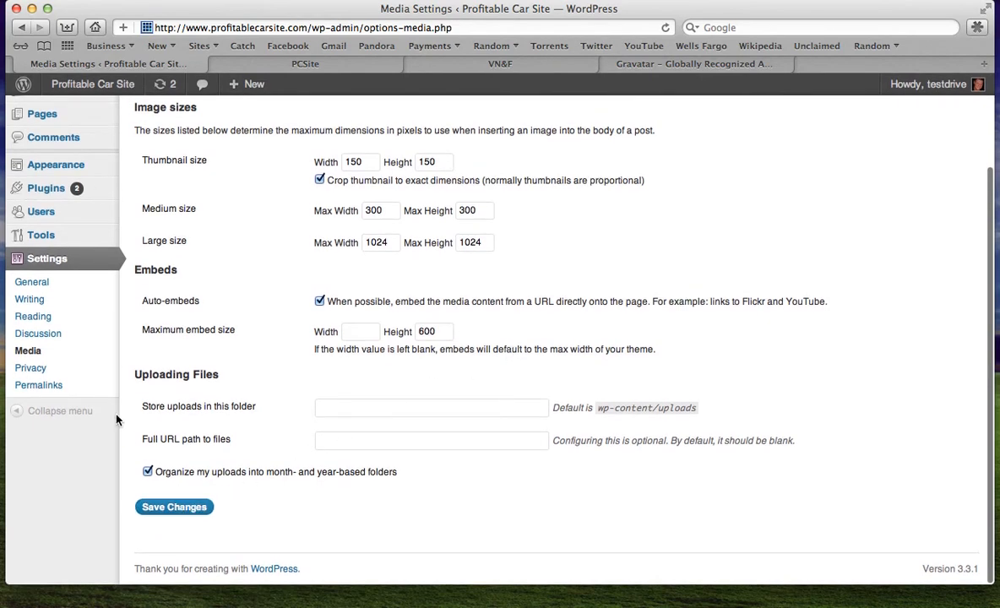
# Open the Privacy Settings and set site visibility to allow search engines to index this site
pyautogui.click(30, 368)
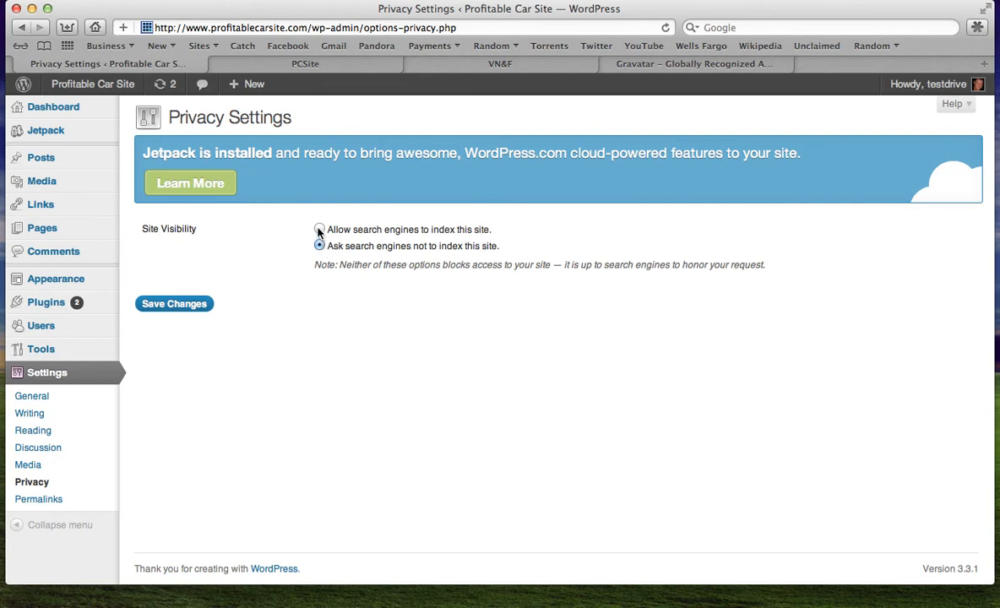
pyautogui.click(320, 229)
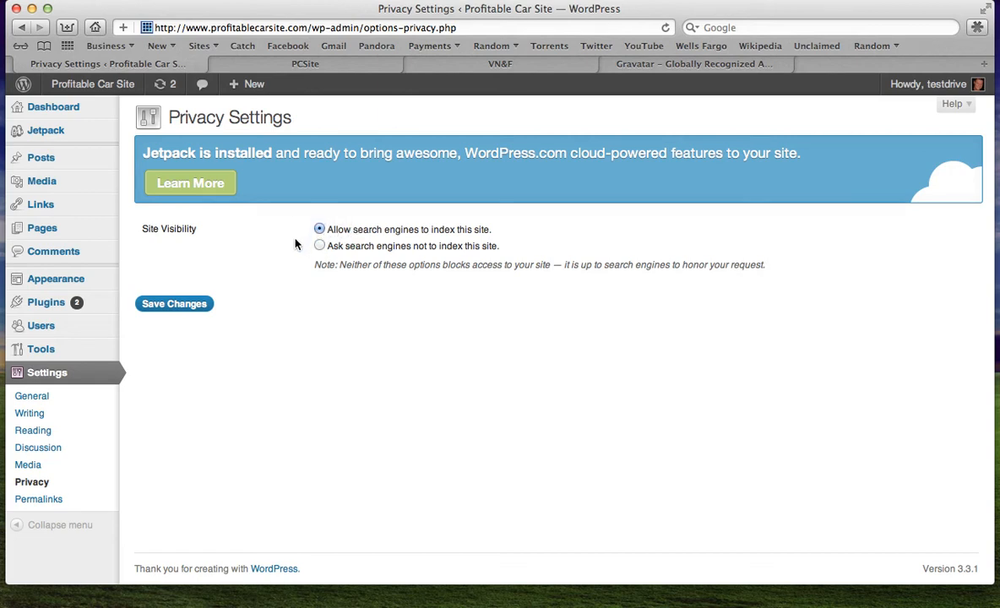
# Open the Permalink Settings and check the Hello world! post's web address on the live site
pyautogui.click(53, 499)
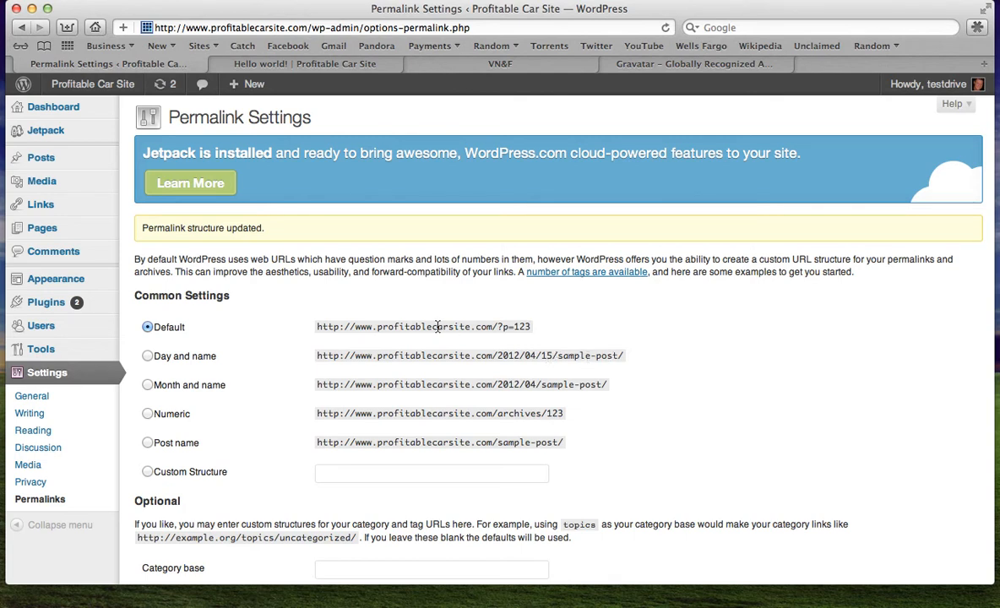
pyautogui.moveTo(254, 84)
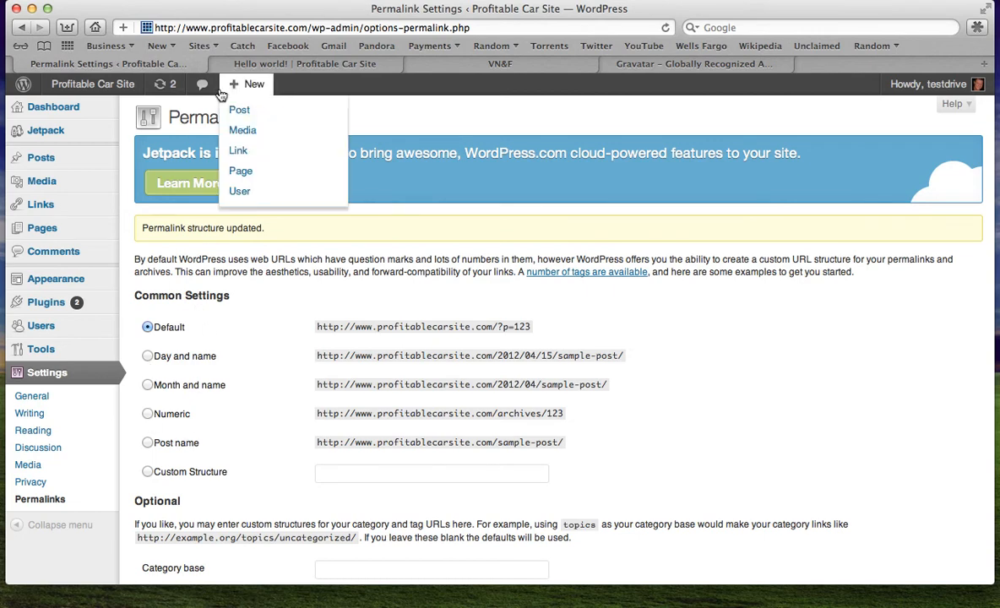
pyautogui.click(283, 60)
pyautogui.click(268, 179)
pyautogui.scroll(-5, 269, 186)
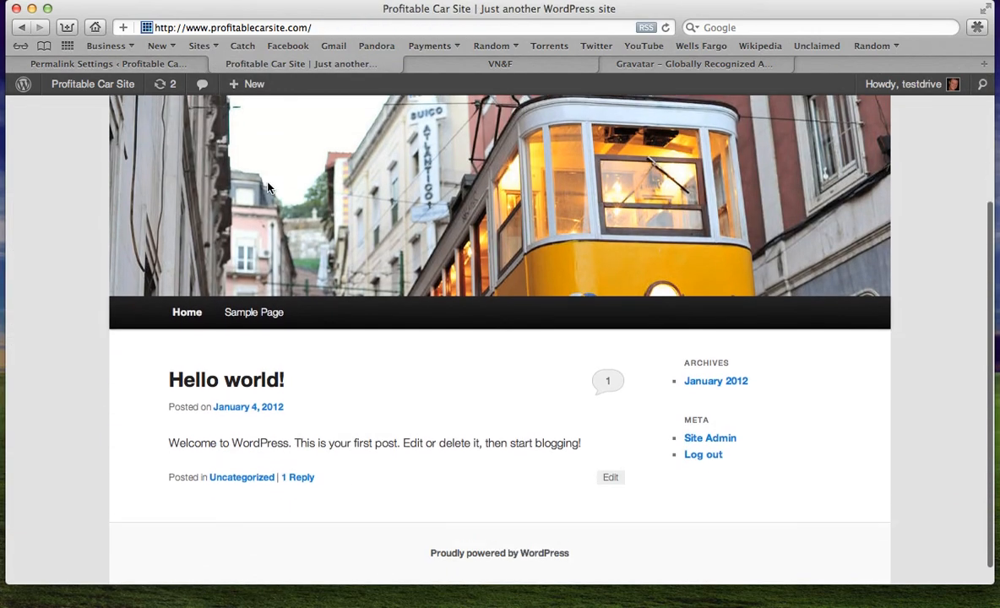
pyautogui.click(244, 373)
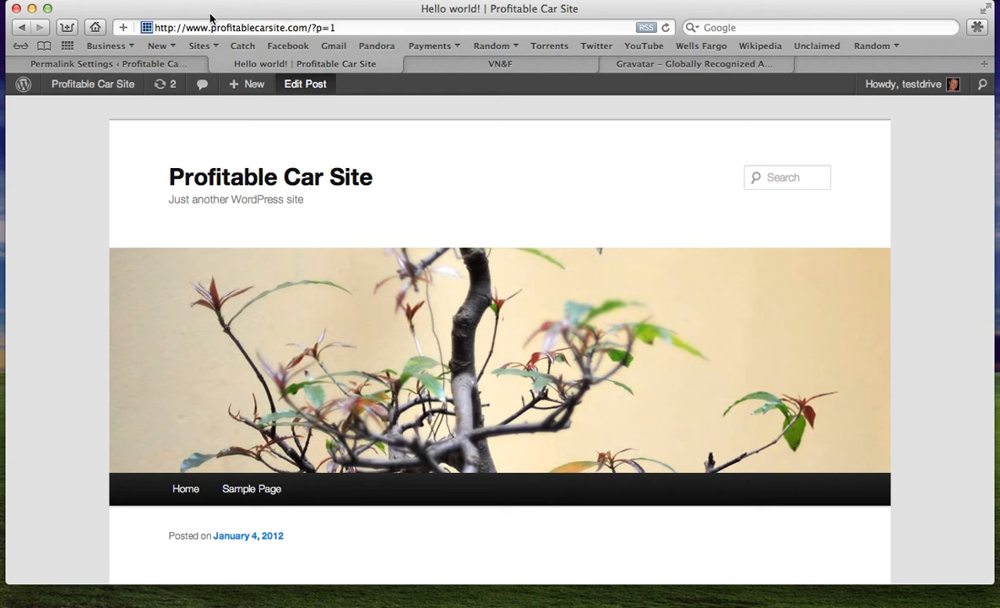
pyautogui.scroll(-5, 254, 192)
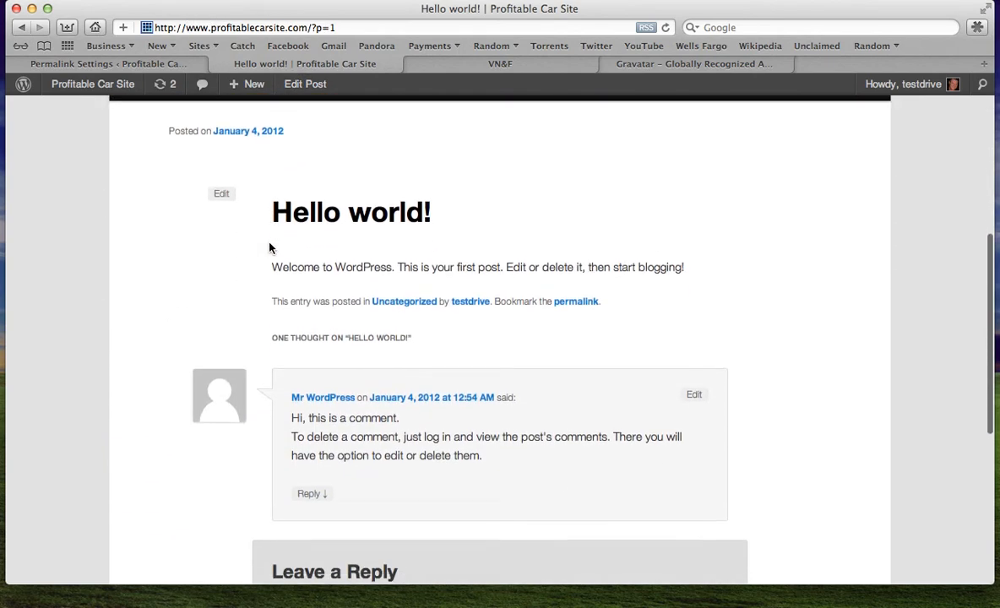
pyautogui.scroll(5, 343, 244)
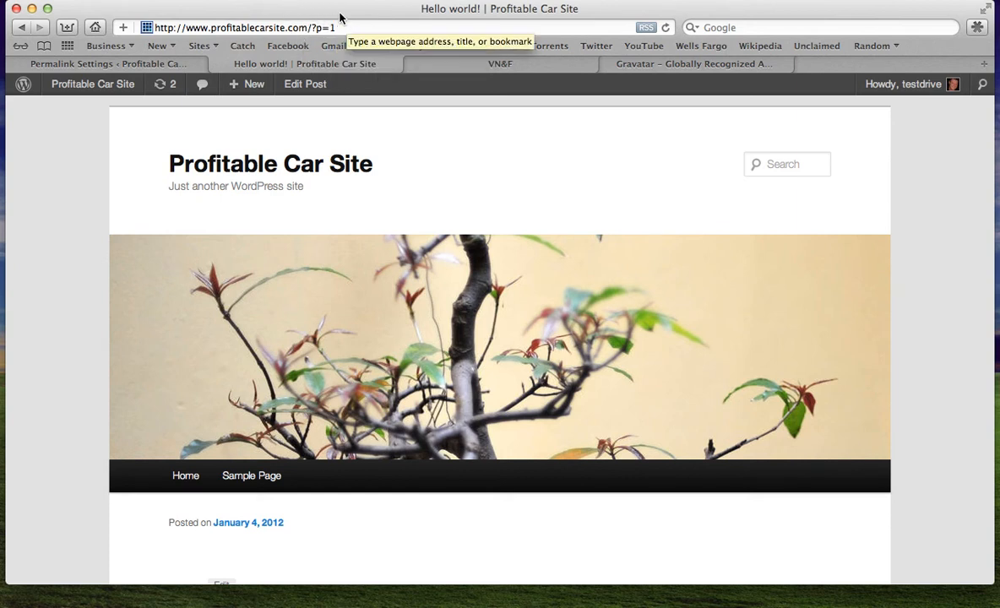
pyautogui.click(163, 65)
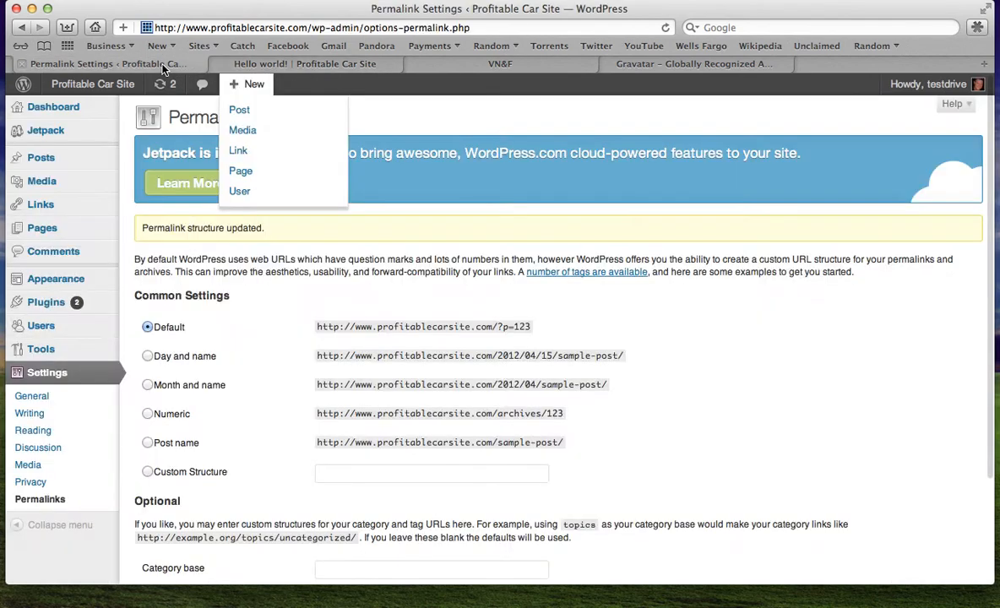
# Choose a custom permalink structure of /%postname% and save the changes
pyautogui.scroll(-3, 567, 308)
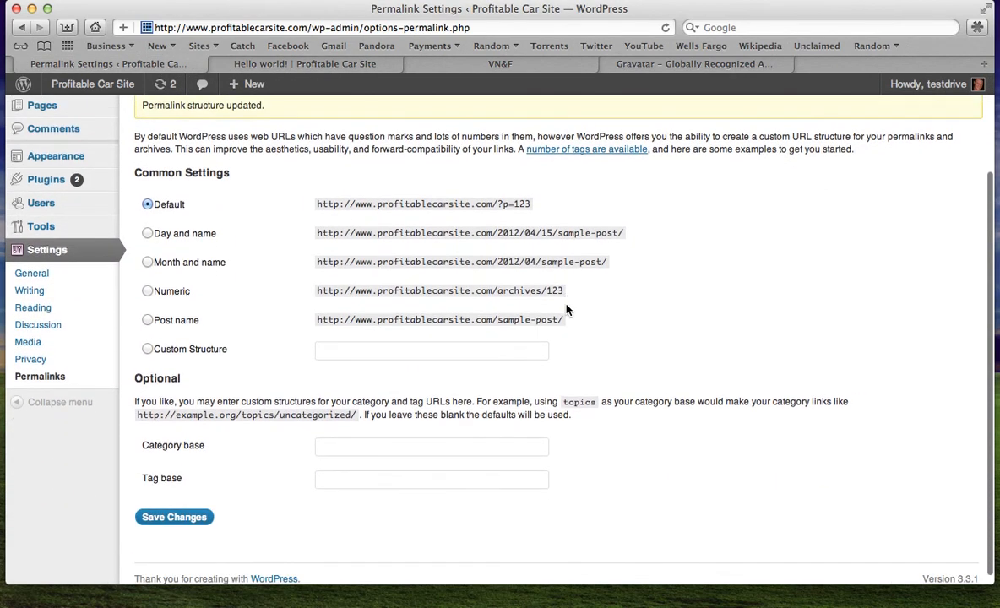
pyautogui.click(330, 352)
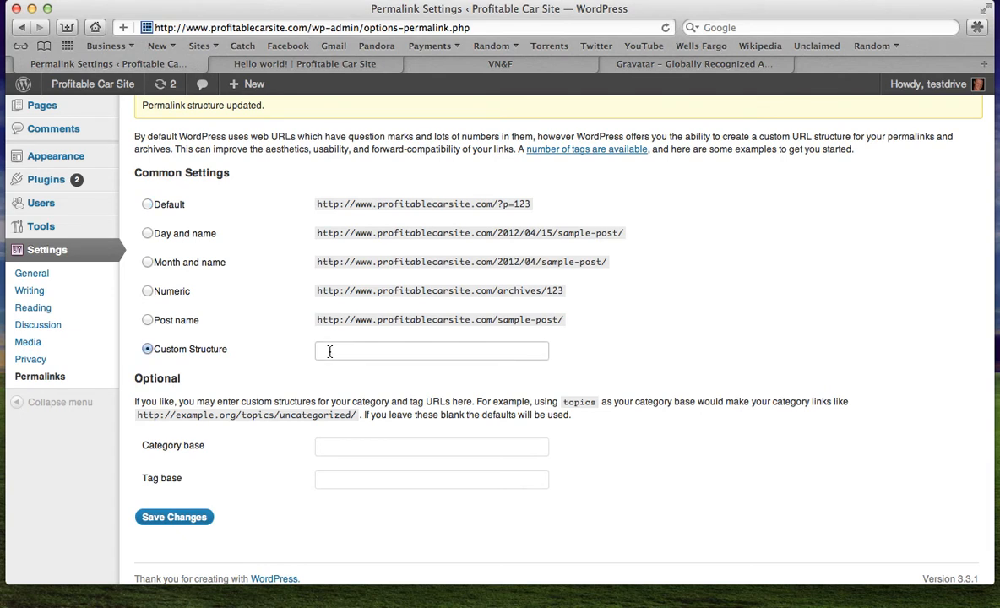
pyautogui.write('%postname%')
pyautogui.click(176, 516)
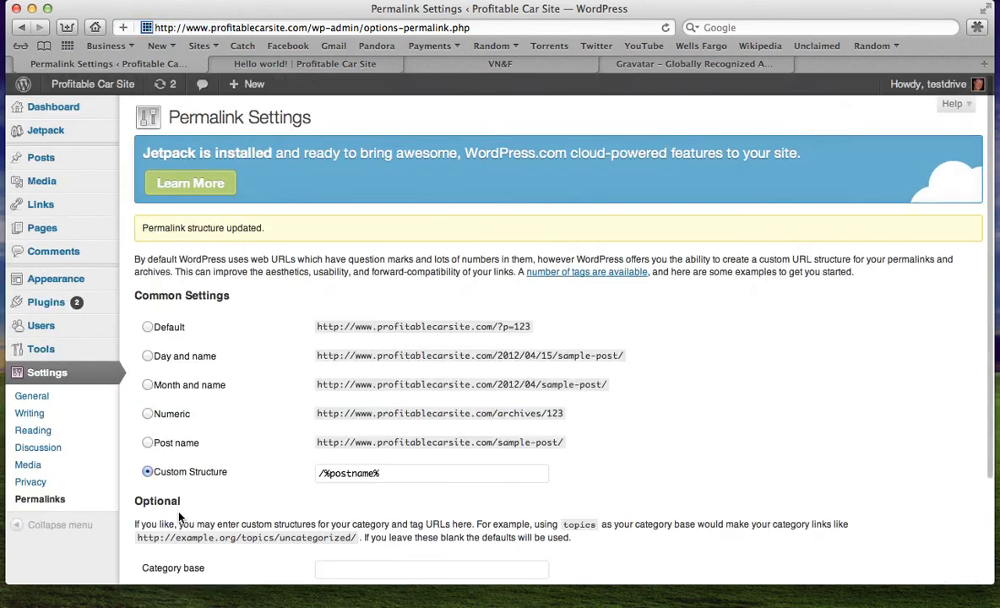
pyautogui.scroll(-3, 475, 459)
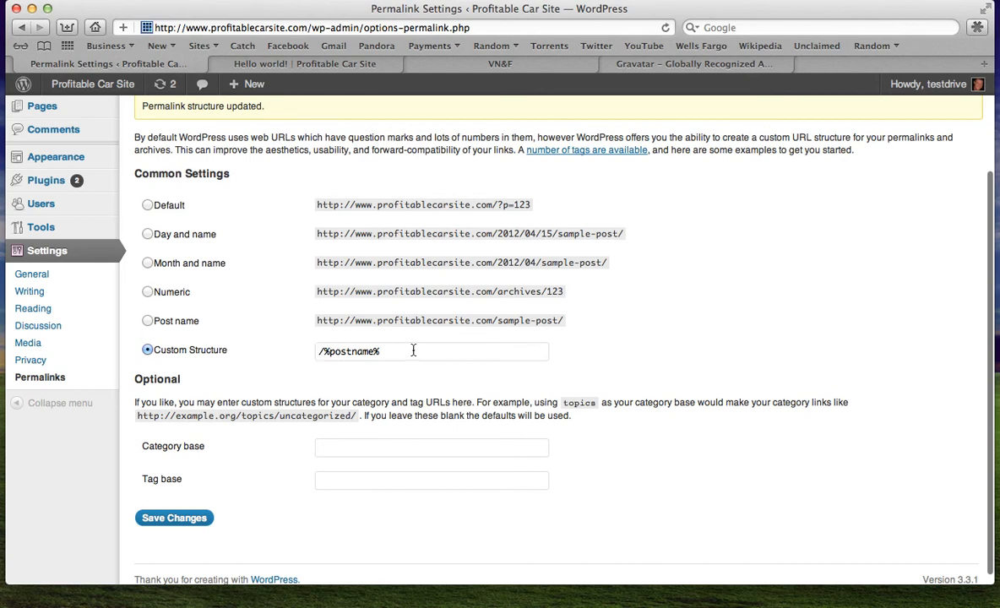
# On the live site tab, go to the home page and open the Hello world! post to check its new web address
pyautogui.scroll(3, 355, 304)
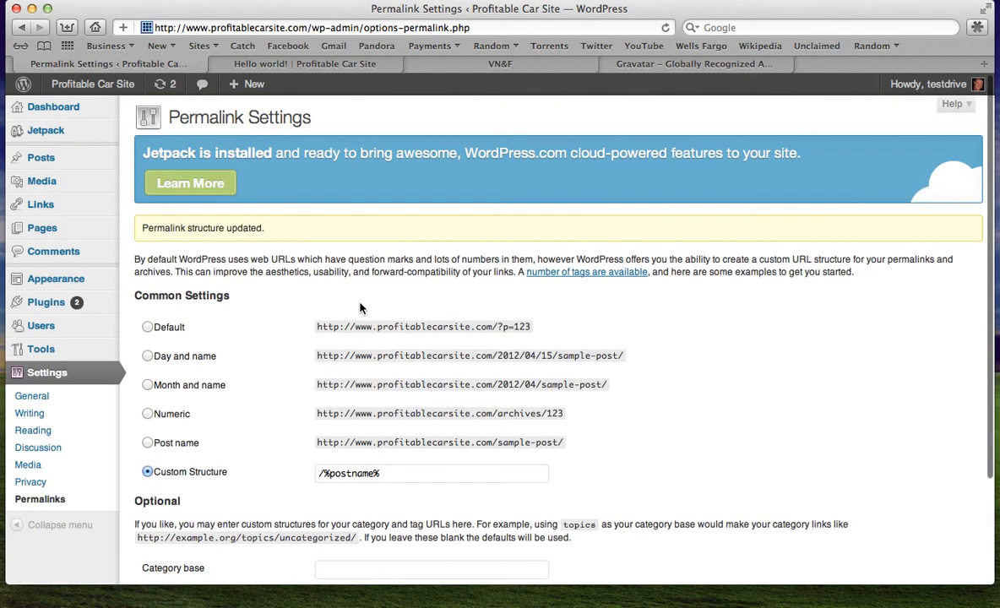
pyautogui.click(285, 64)
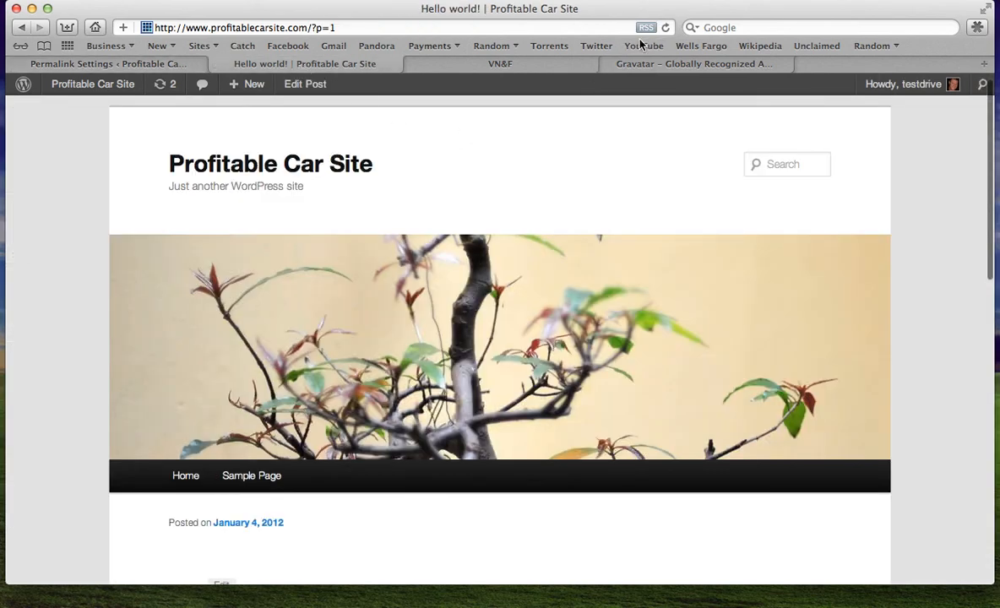
pyautogui.click(293, 164)
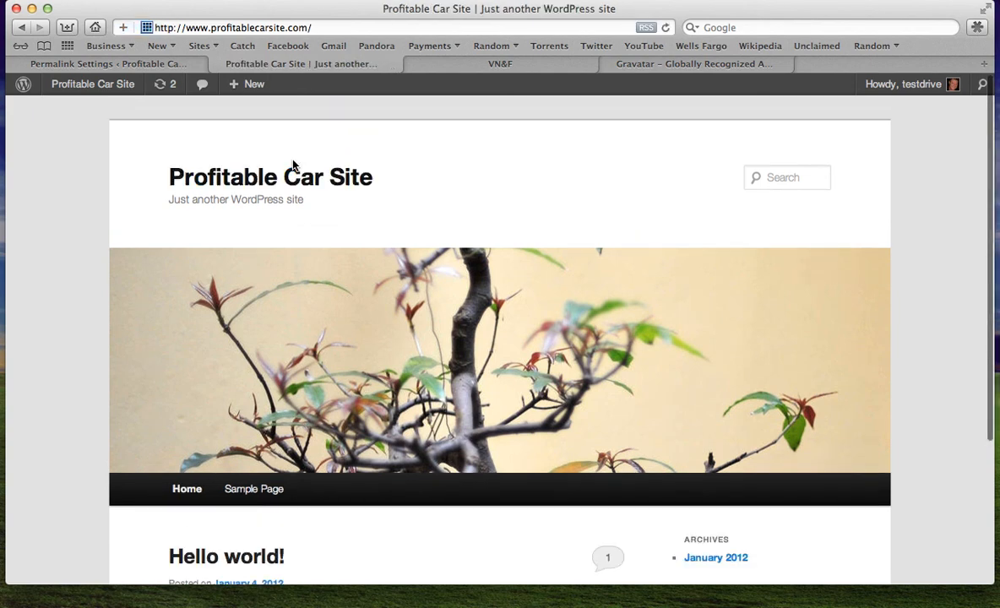
pyautogui.scroll(-3, 294, 165)
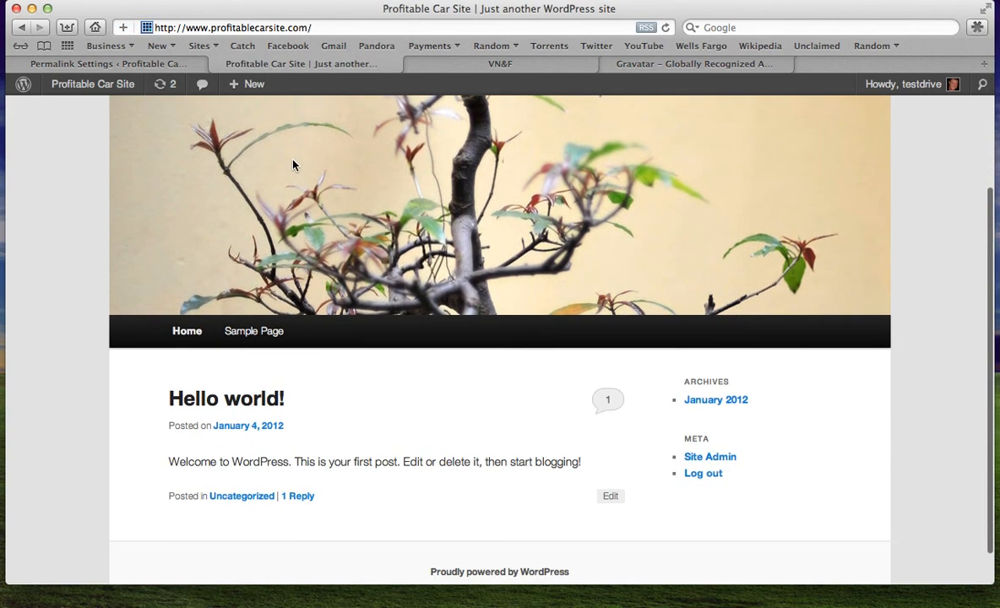
pyautogui.click(237, 406)
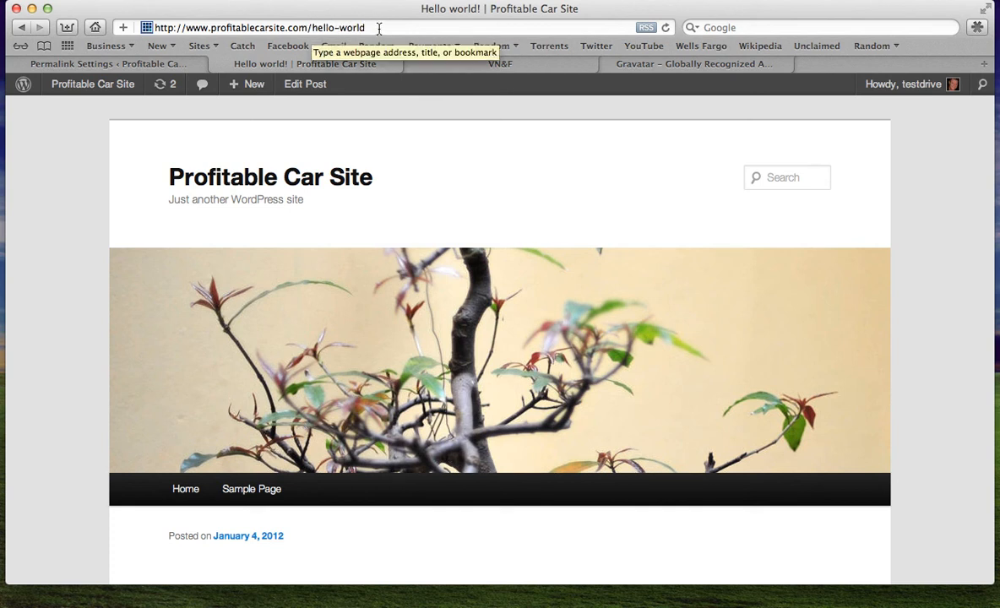
pyautogui.scroll(-8, 378, 215)
pyautogui.scroll(8, 375, 221)
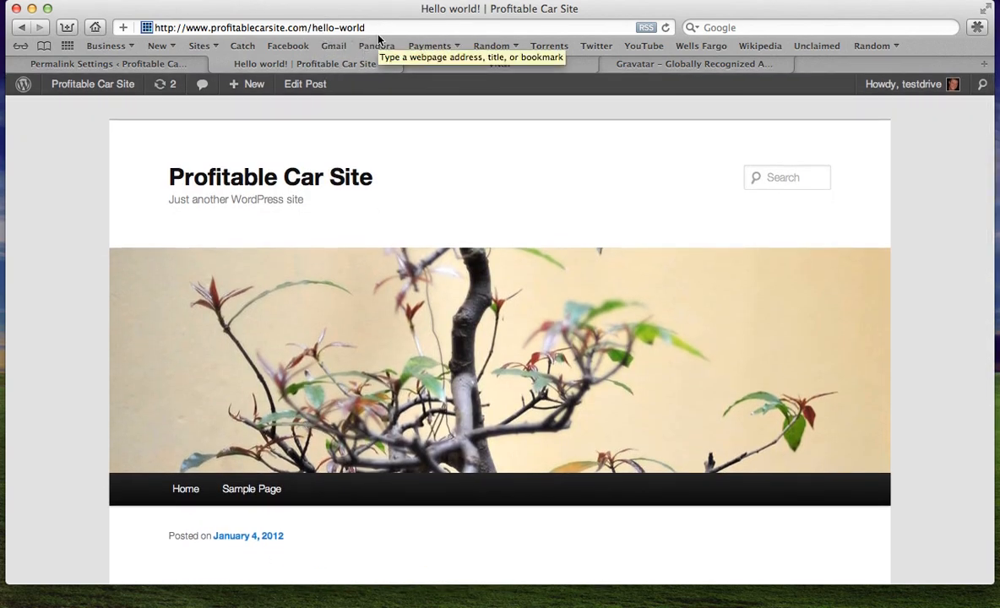
# Return to the Permalink Settings page and review the saved custom structure and optional fields
pyautogui.click(151, 65)
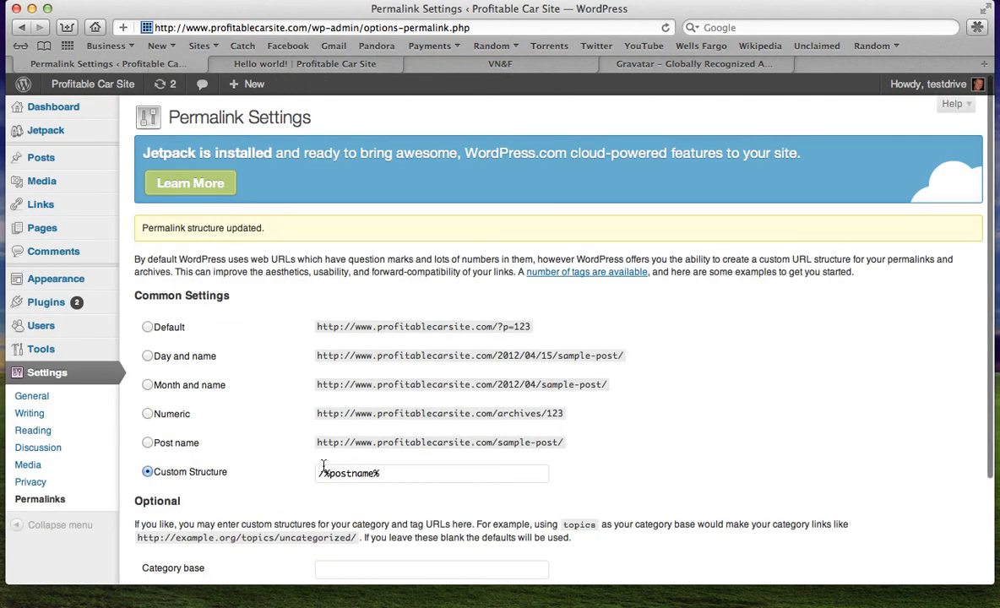
pyautogui.scroll(-3, 480, 472)
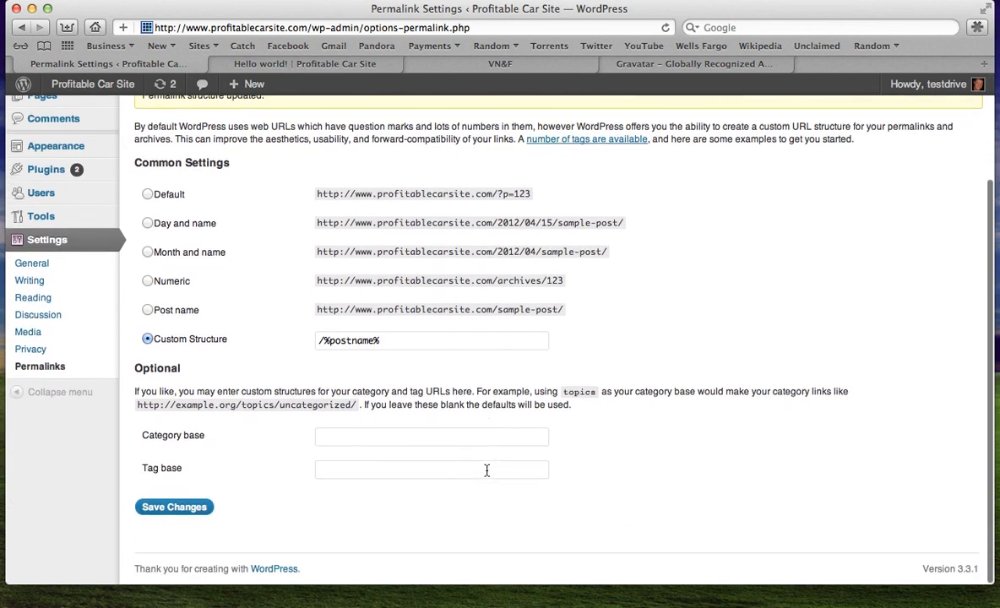
pyautogui.scroll(3, 487, 471)
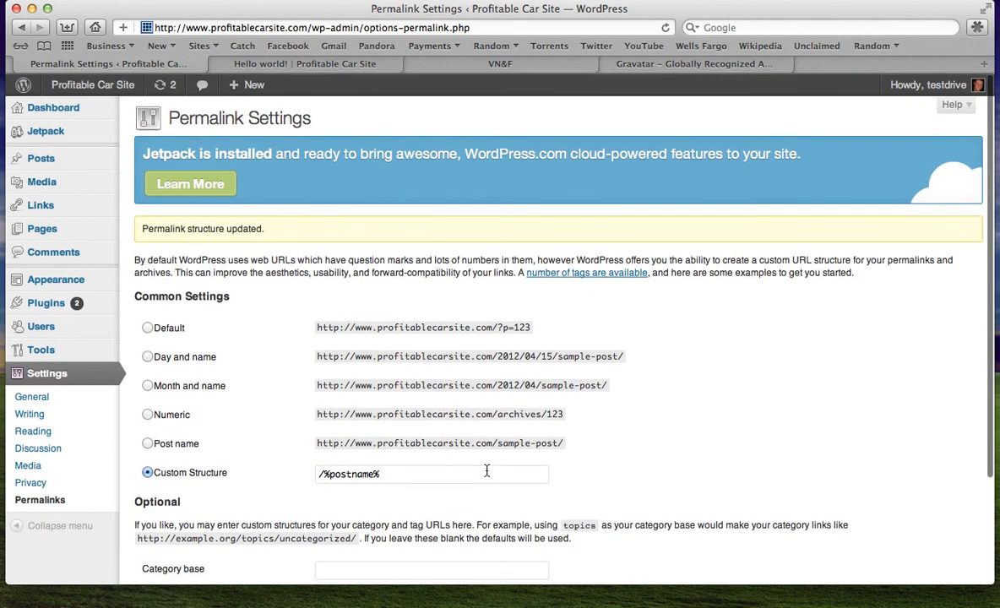